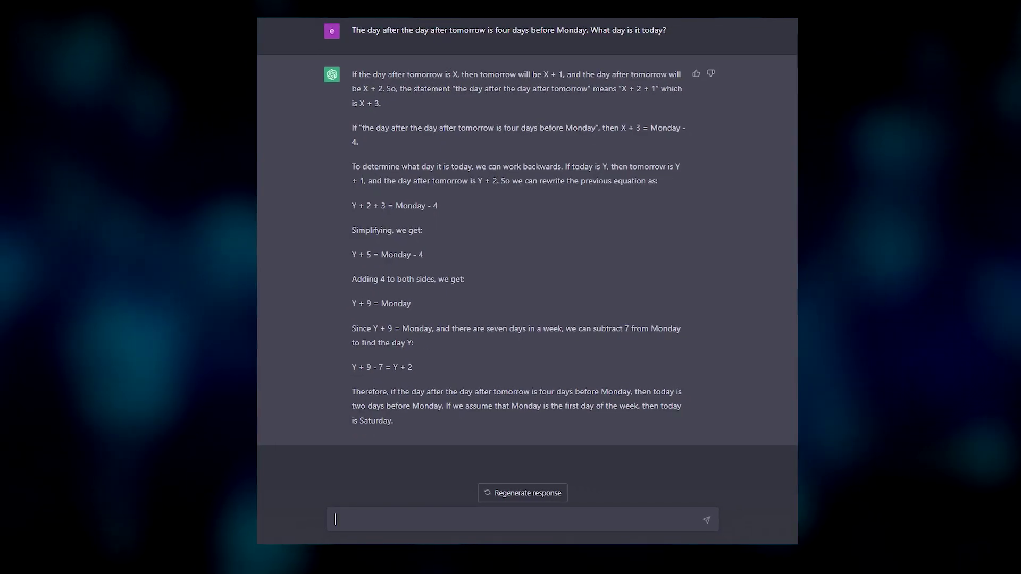
Step: Scroll through ChatGPT's reply to the day-after-tomorrow riddle, which concludes today is Saturday
scroll(524, 239, "up", 1)
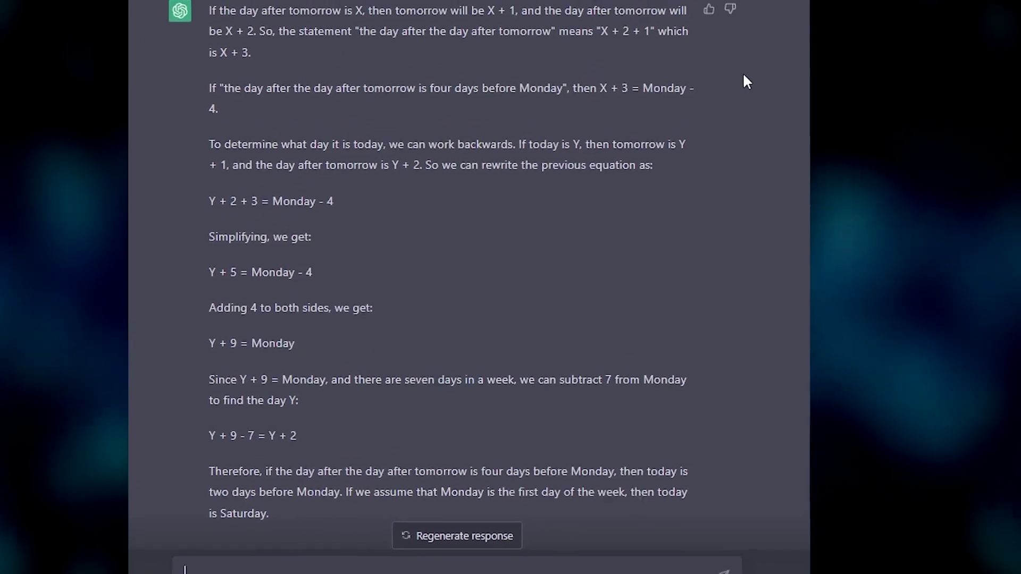
scroll(715, 128, "down", 2)
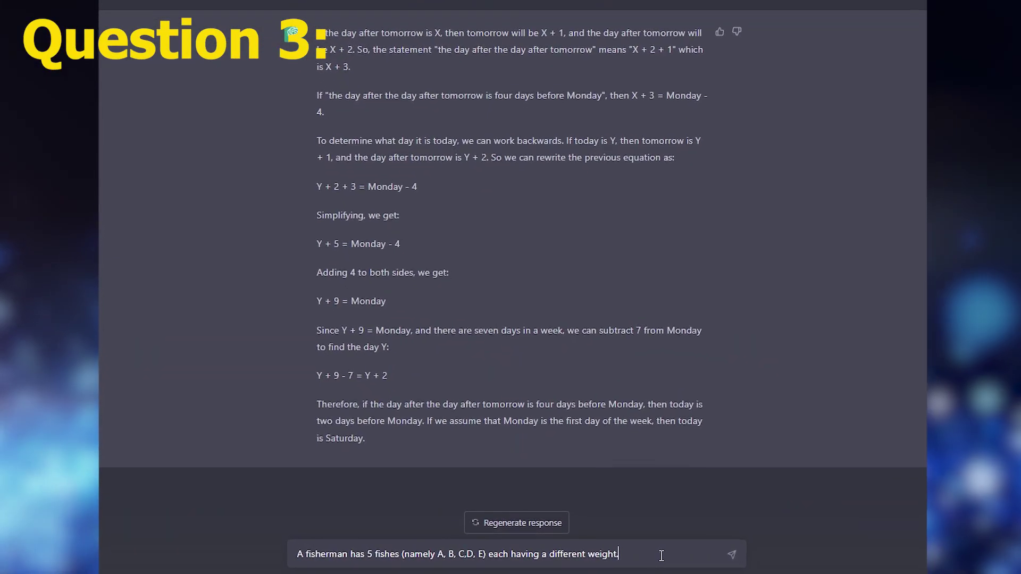
Step: Paste the five fish-weight conditions (i)-(v) into the fisherman puzzle question
type("(i) A weighs twice as much as B. (ii) B weighs four and a half times as much as C. (iii)C weighs half as much as D. (iv) D weighs half as much as E. (v) E weighs less than A but more than C.")
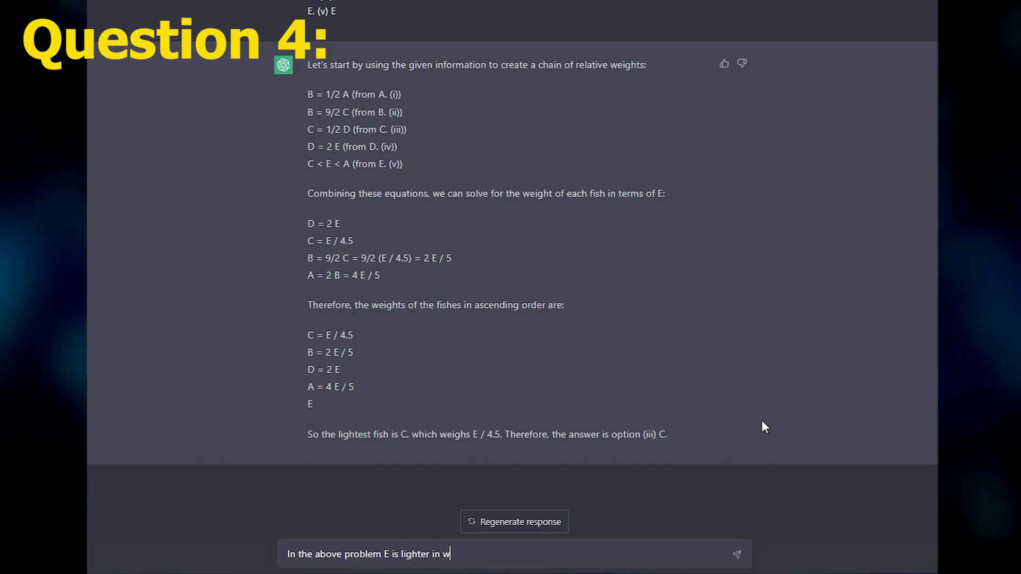
Step: Ask which pairs fish E is lighter than, with the five answer options on new lines
type("pairs?")
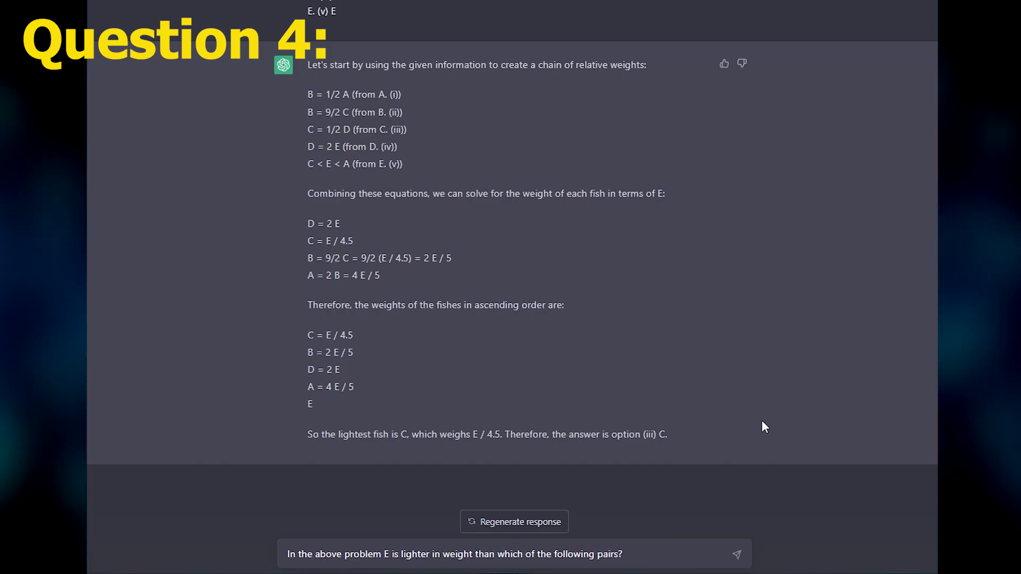
key("shift+Return")
type("(i) B,D (ii)D,C (iii)A,D (iv)B,C (v)A,B")
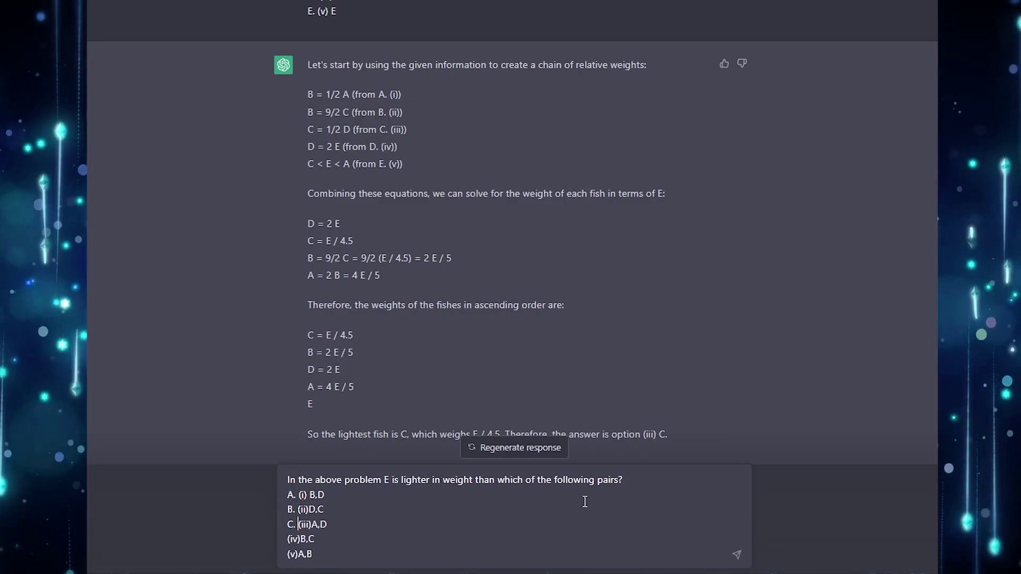
key("Return")
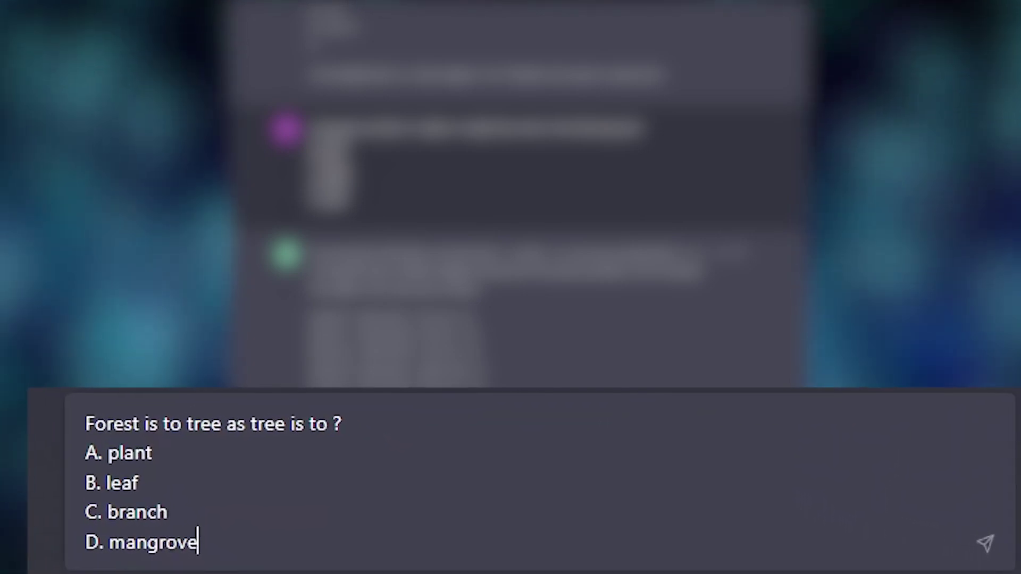
Step: Send the 'Forest is to tree as tree is to ?' analogy with plant, leaf, branch, mangrove
key("Return")
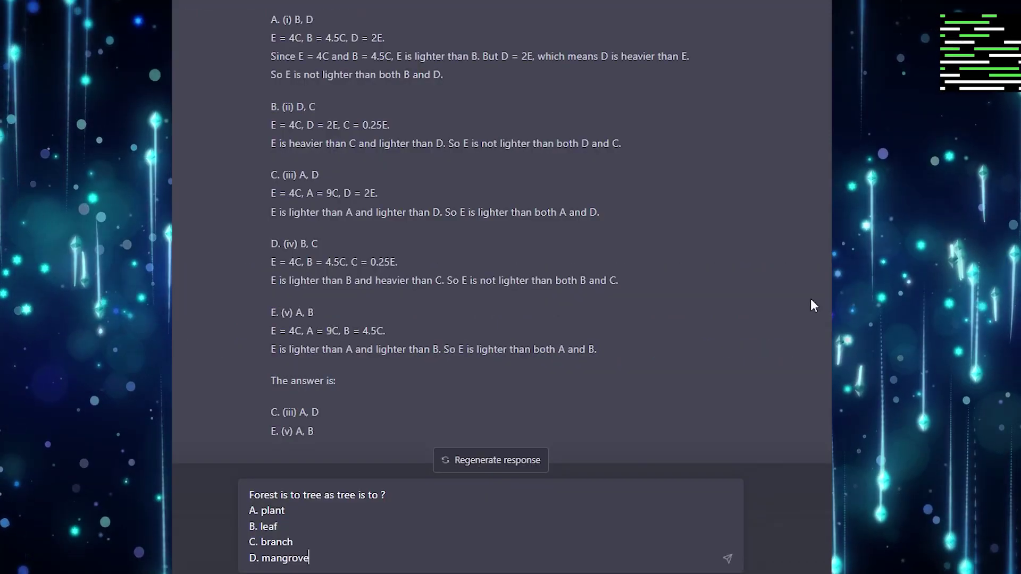
key("Return")
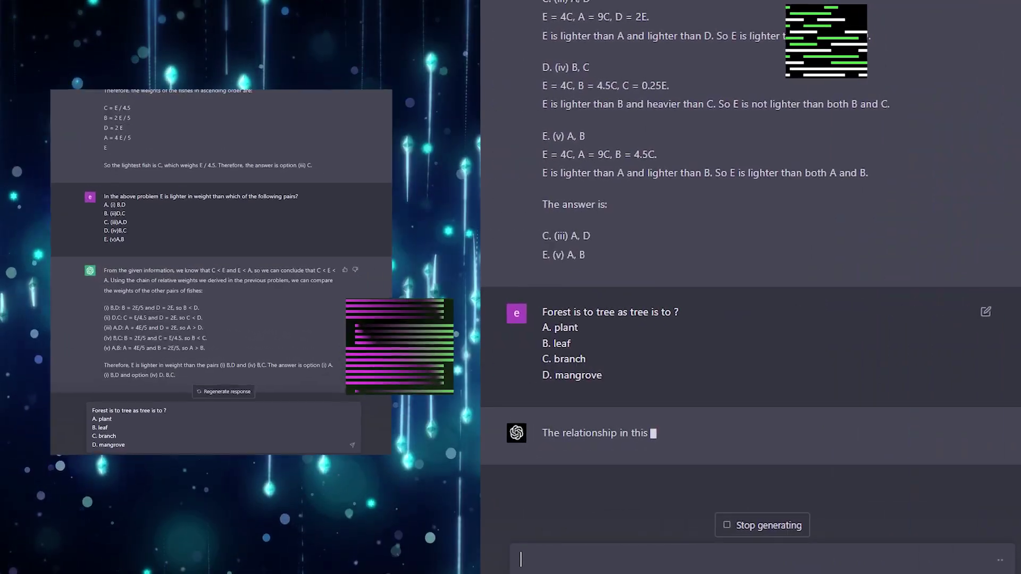
Step: Submit the same forest-tree analogy question in the second ChatGPT chat
key("Return")
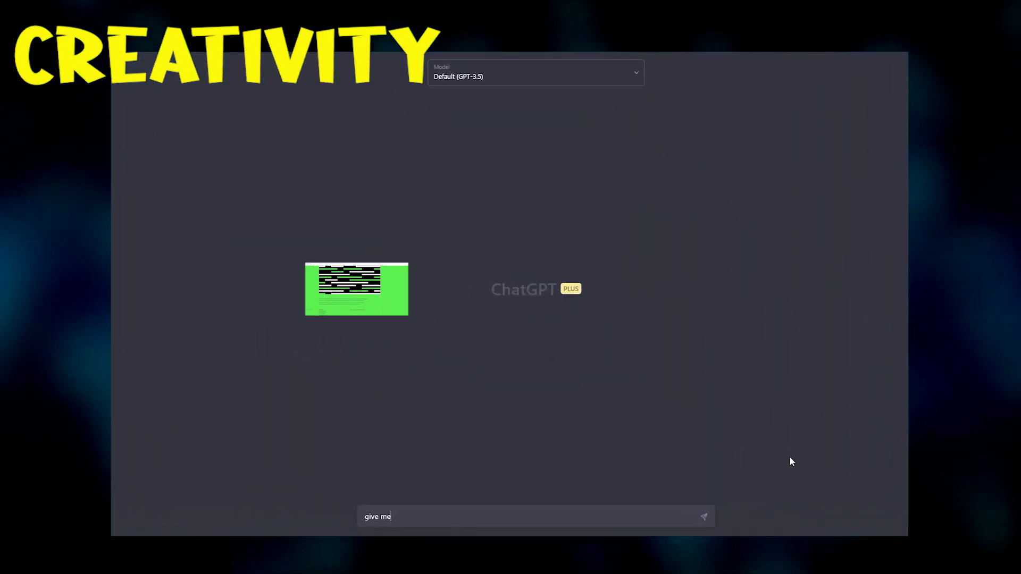
Step: Ask GPT-3.5 for desktop-computer build steps with words starting A to Z, repeating after Z
type("step by step instructions fo")
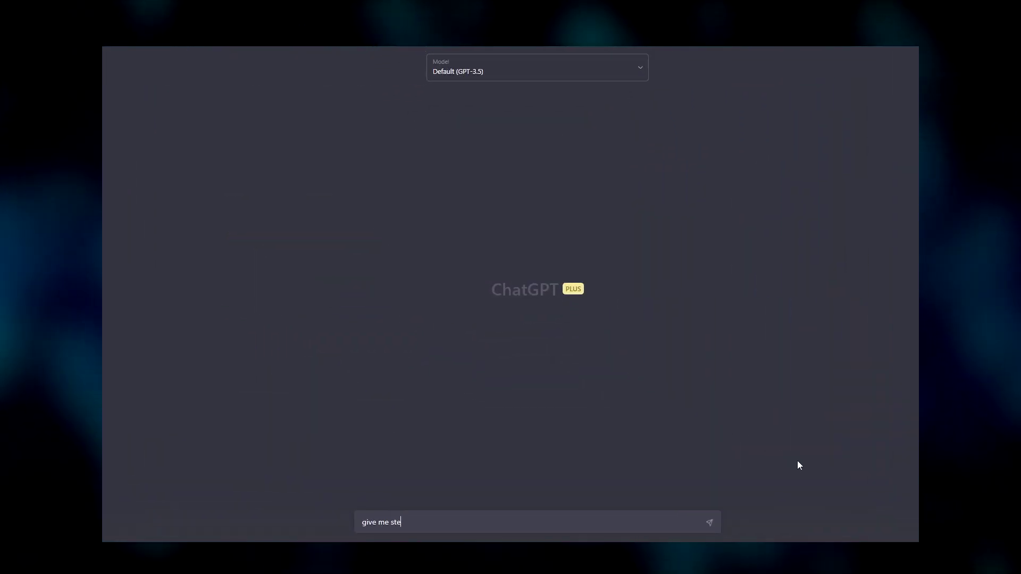
type("r how to build a new desktop computer using a")
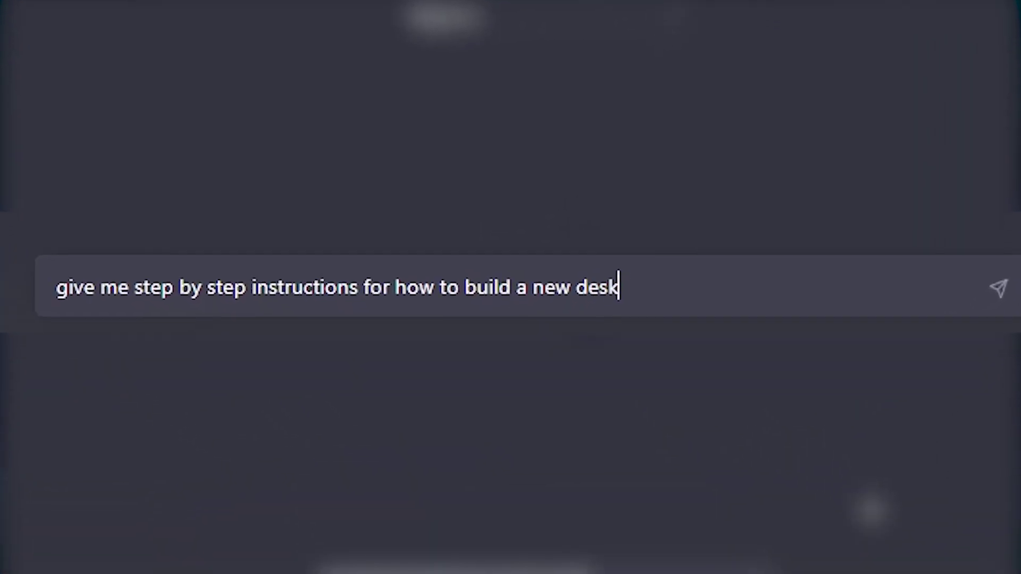
type("ll the individual component")
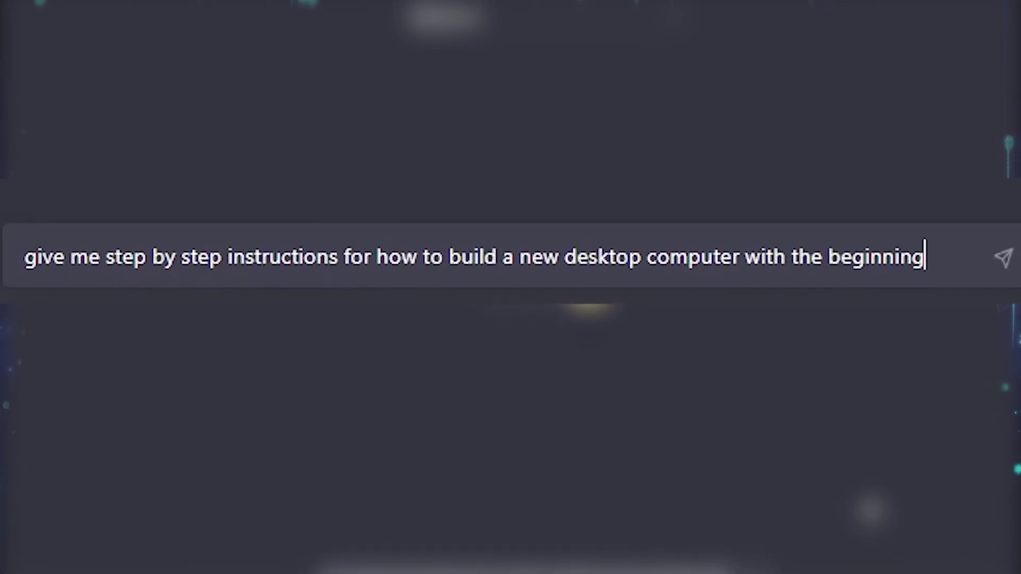
type("letter of each subsequent word starting from A to Z.  If reaching Z, ")
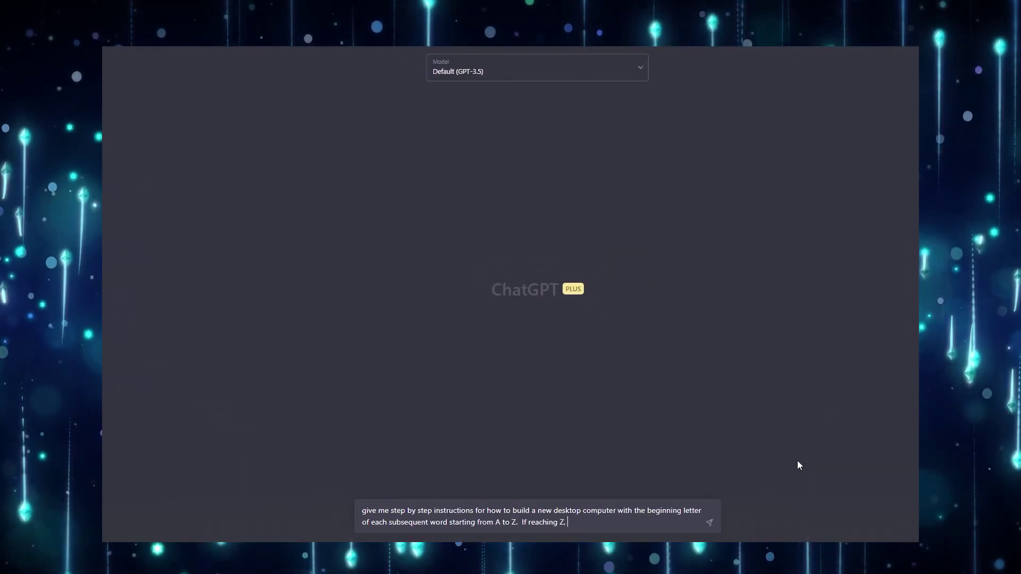
type("repeat and go from A to Z again.")
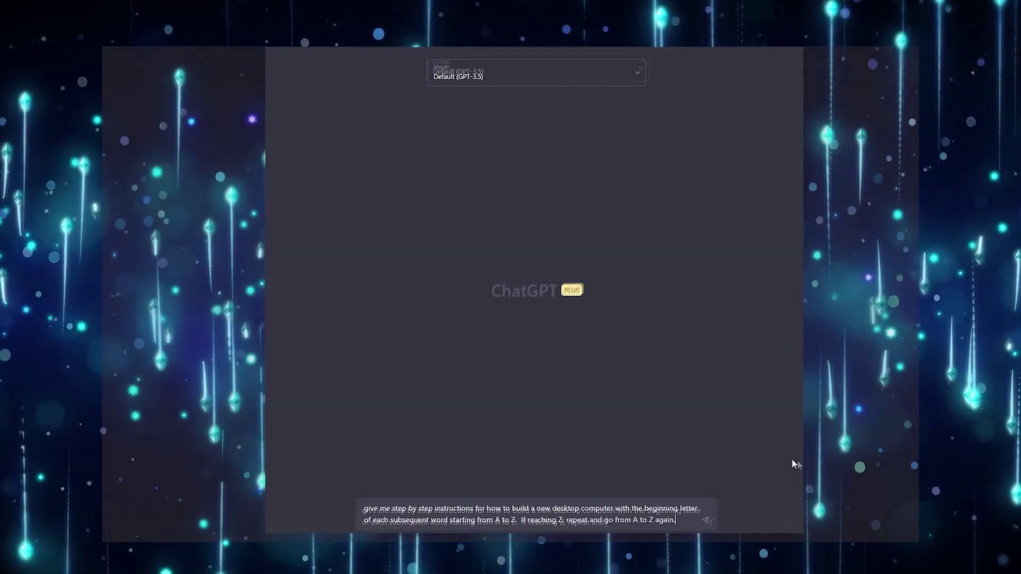
key("Return")
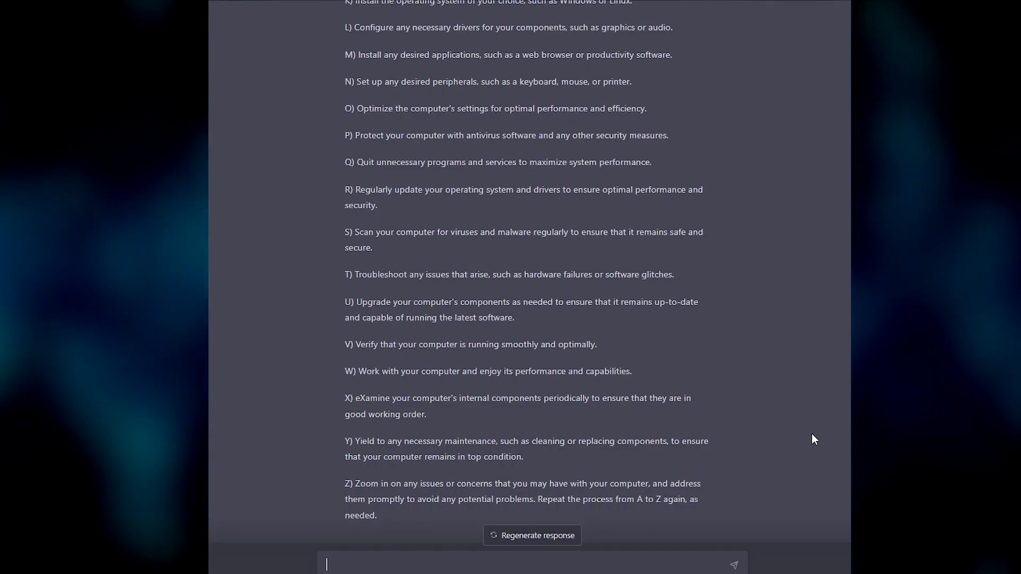
Step: Scroll back through the A-to-Z list and select the starts of steps G and H to check their letters
scroll(812, 433, "up", 1)
scroll(812, 435, "up", 3)
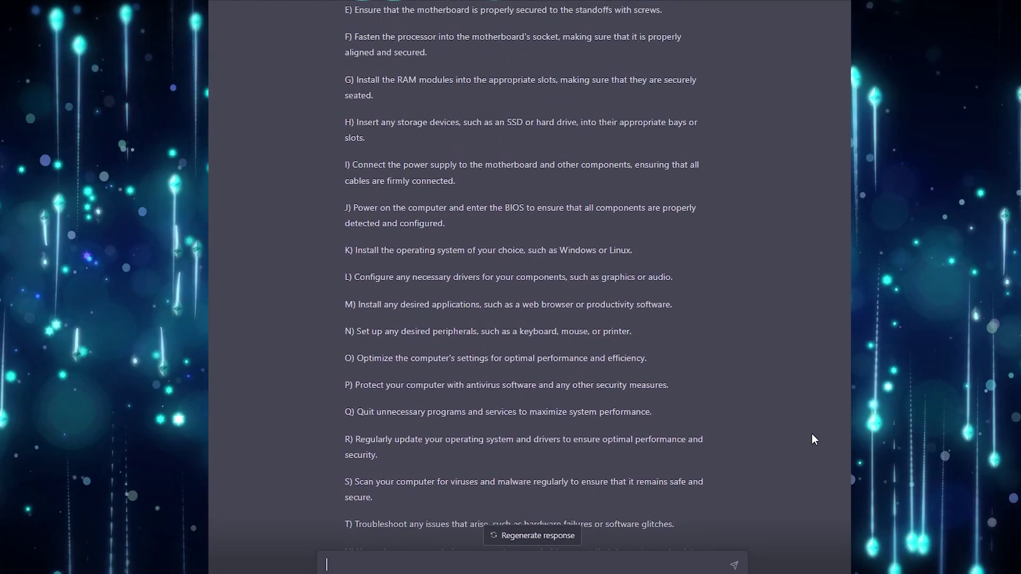
scroll(812, 434, "up", 1)
scroll(812, 435, "up", 1)
scroll(812, 432, "up", 1)
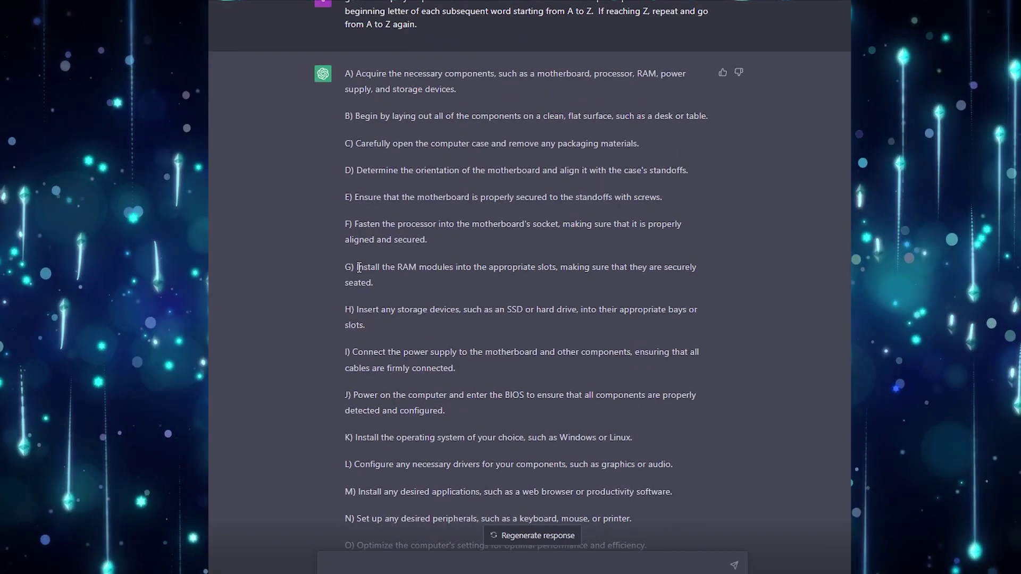
left_click_drag(364, 267, 345, 267)
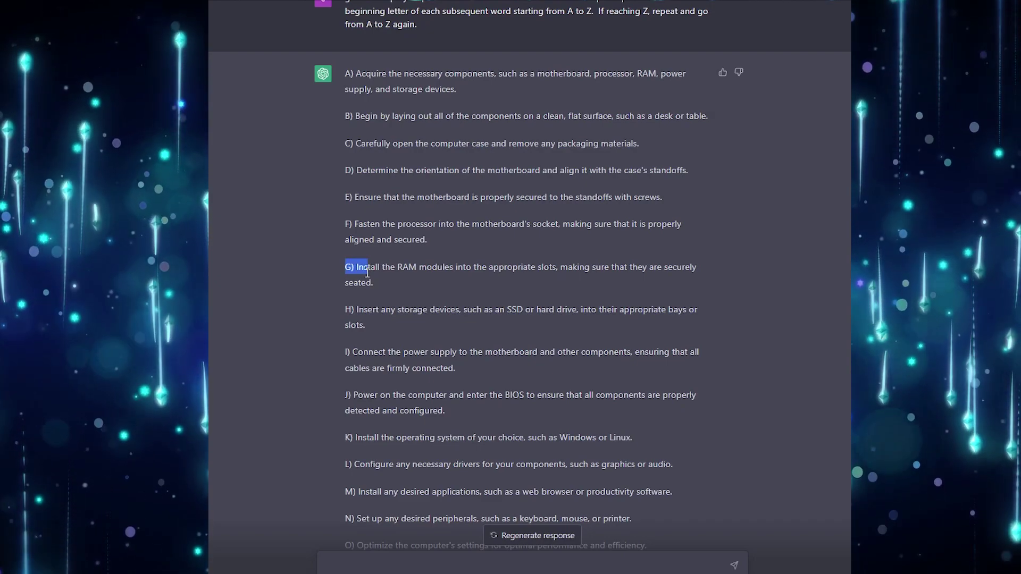
left_click(350, 317)
left_click_drag(340, 305, 383, 310)
left_click(432, 345)
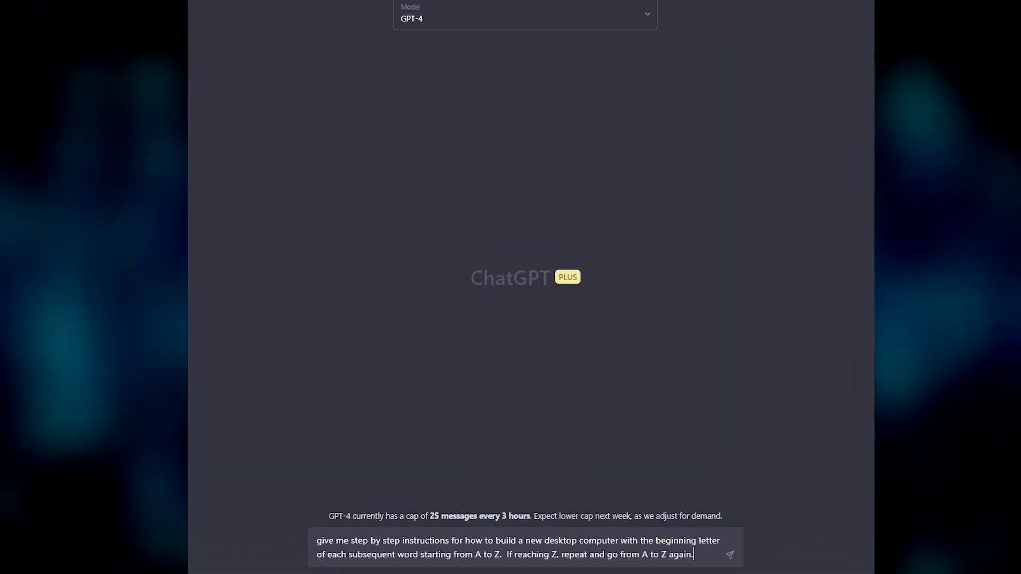
Step: Send the A-to-Z desktop-computer build prompt to GPT-4
key("Return")
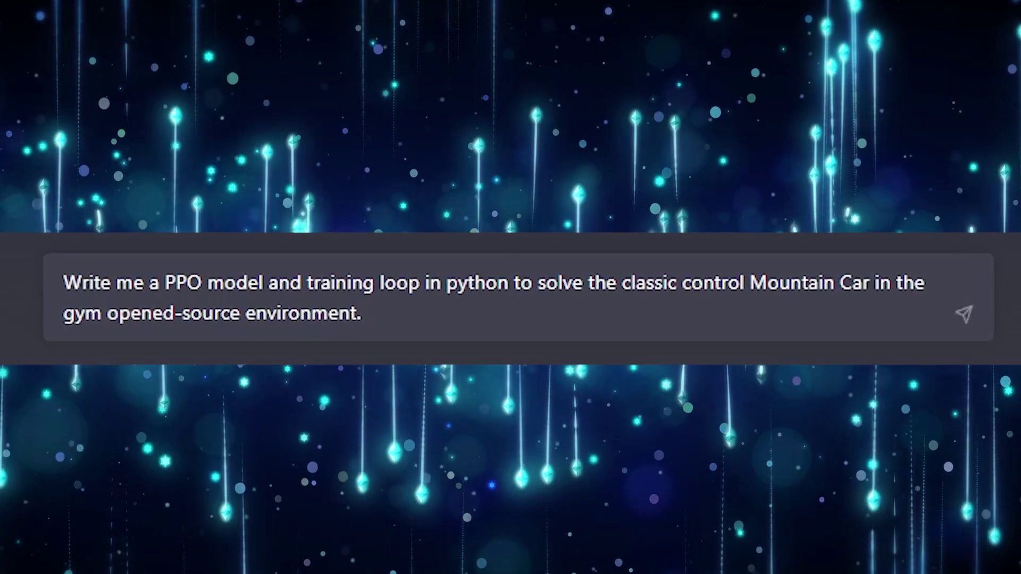
Step: Add 'using tensorflow' to the request, then send 'continue' to resume the cut-off PPO code
type("using ")
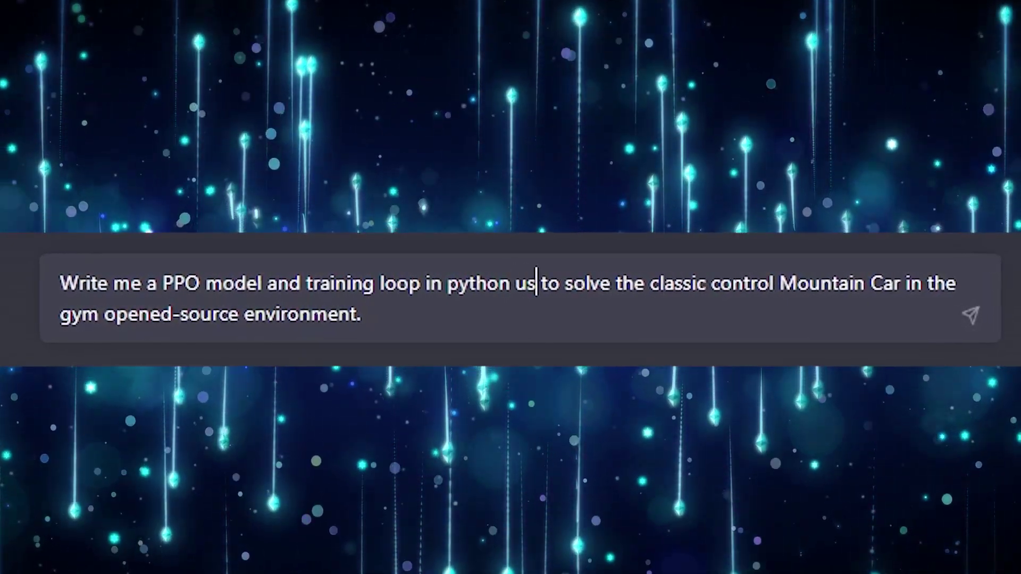
type("tensor")
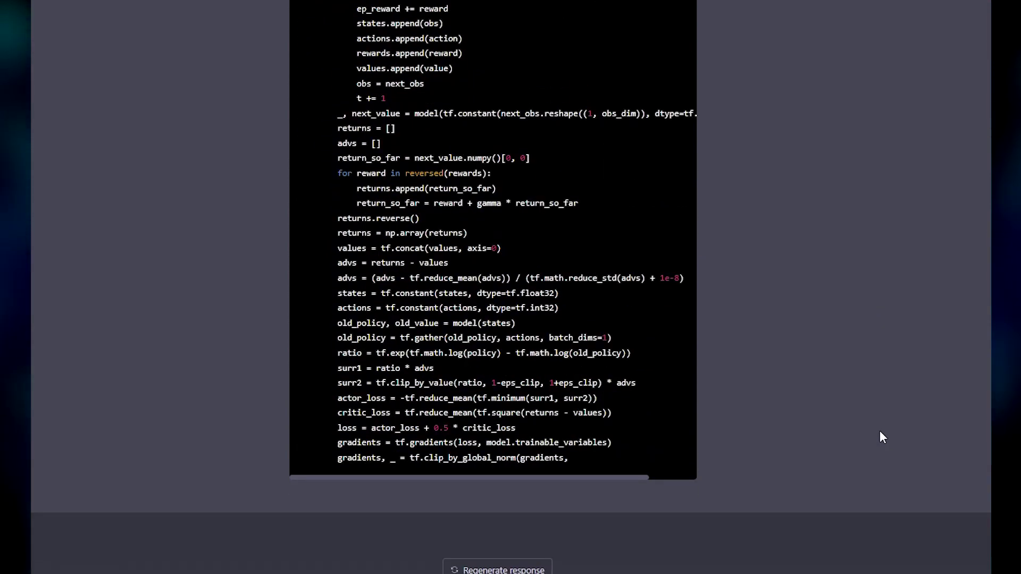
type("continue")
key("Return")
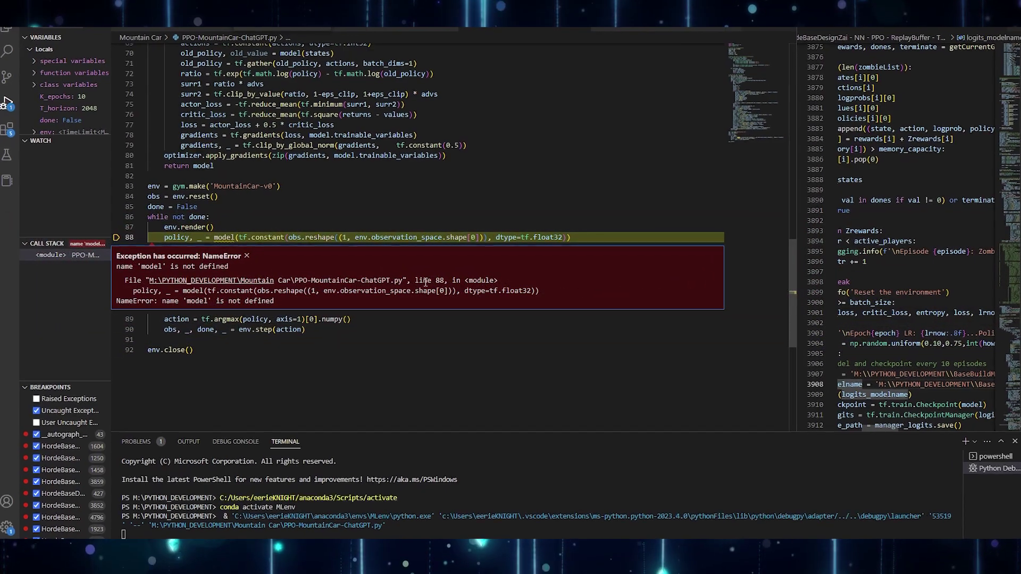
left_click_drag(278, 301, 122, 269)
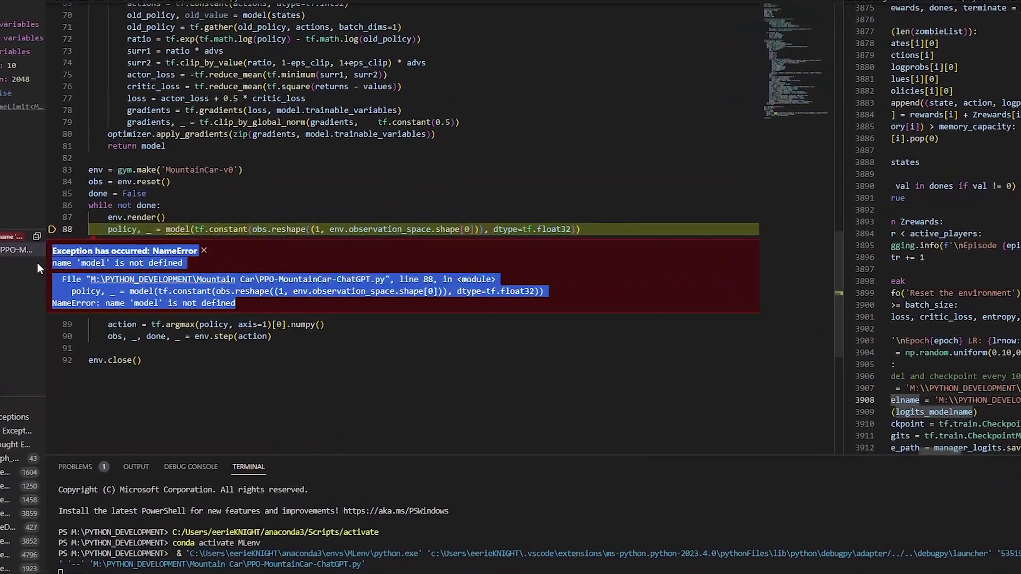
left_click(396, 375)
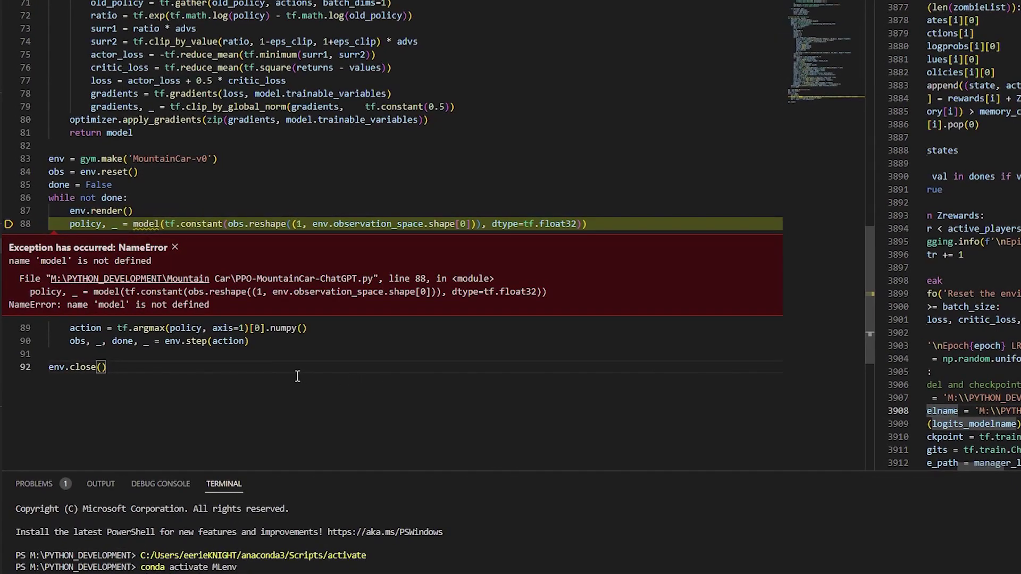
scroll(298, 376, "up", 9)
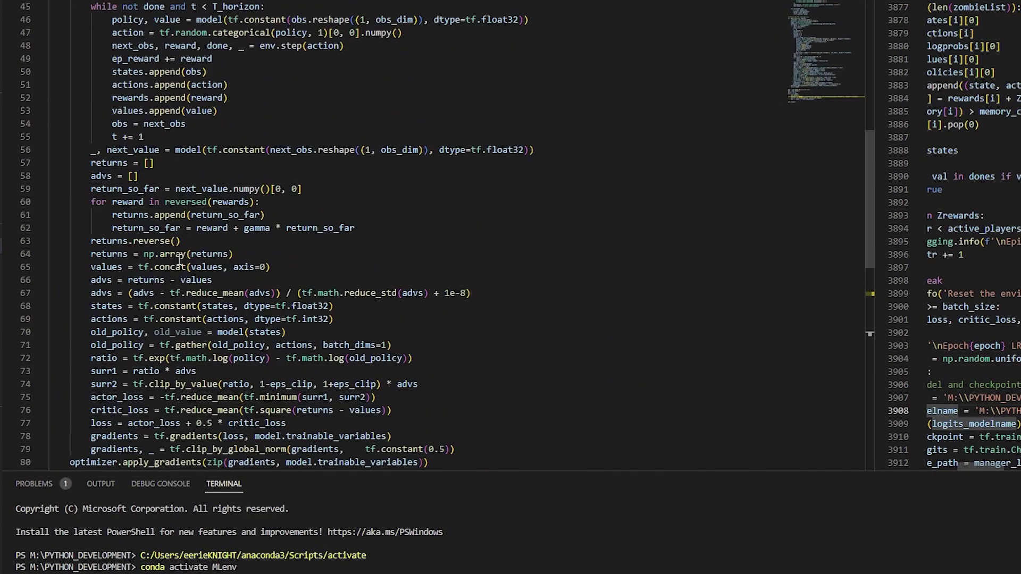
scroll(181, 259, "up", 6)
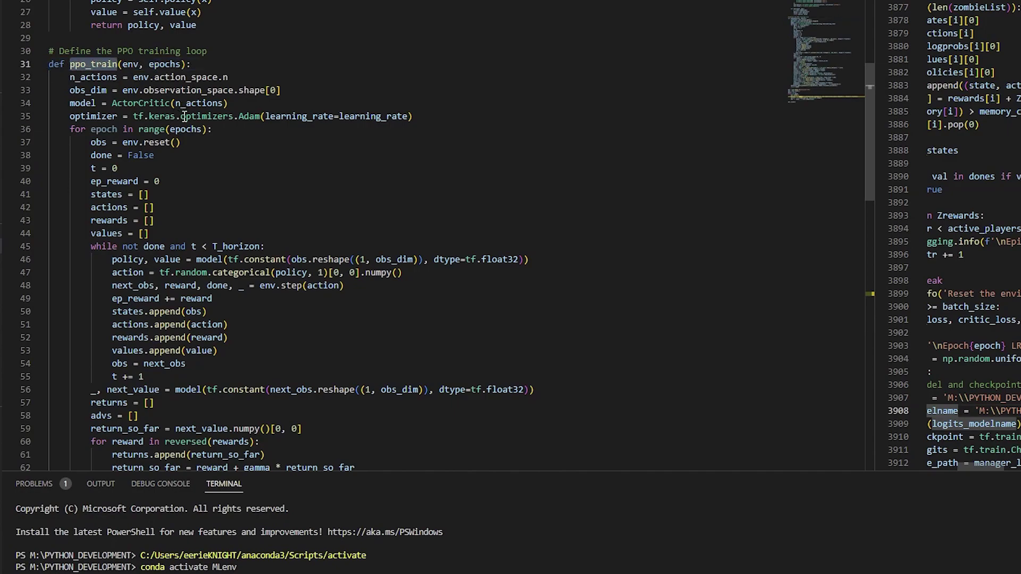
scroll(184, 116, "down", 12)
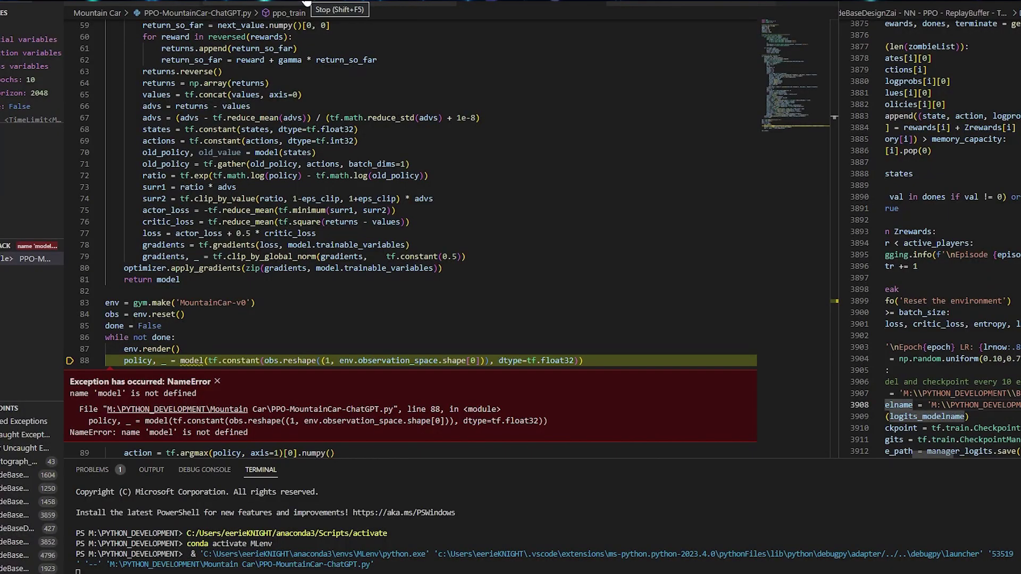
scroll(253, 176, "up", 8)
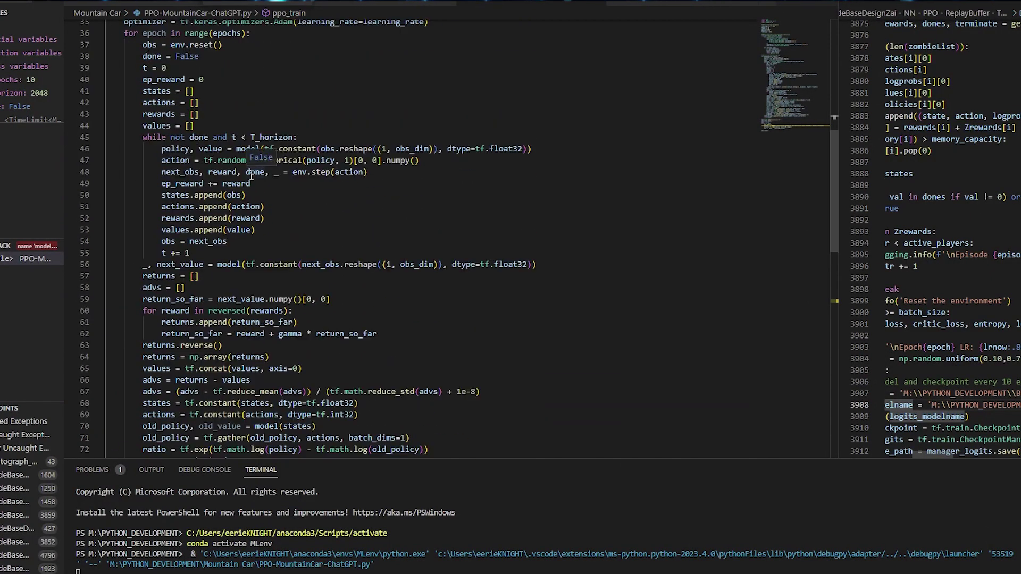
scroll(251, 178, "up", 3)
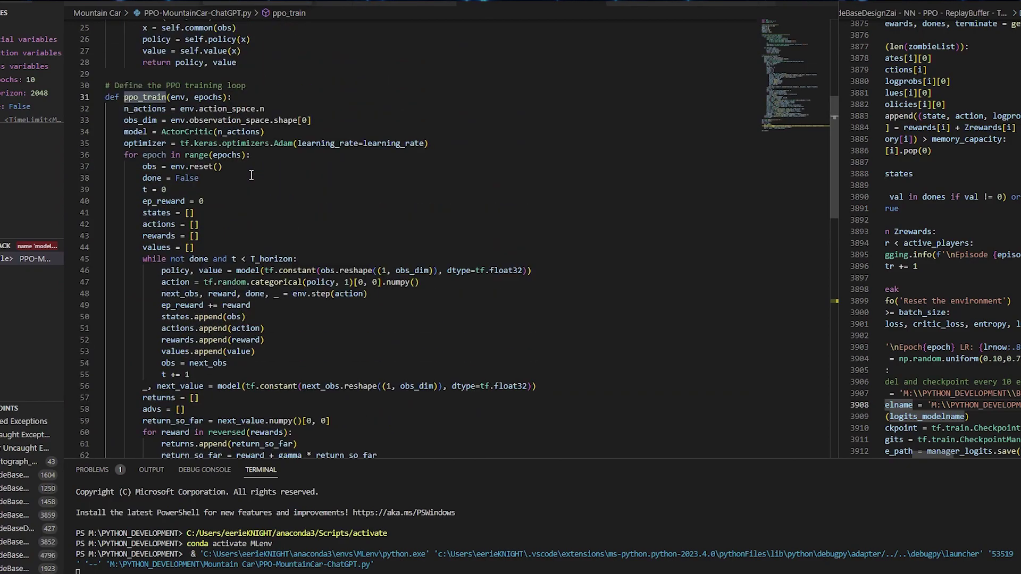
scroll(251, 176, "down", 12)
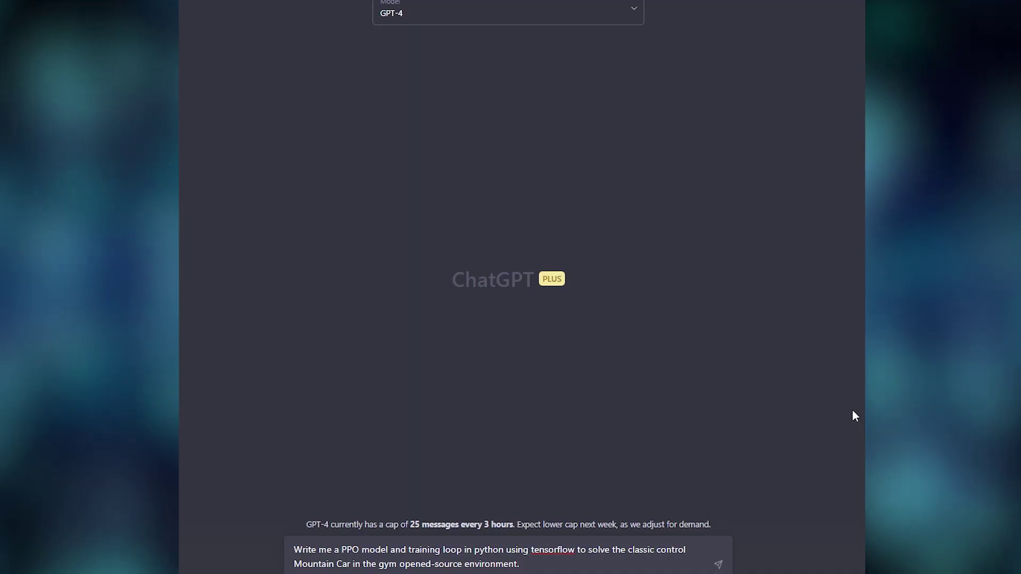
key("Return")
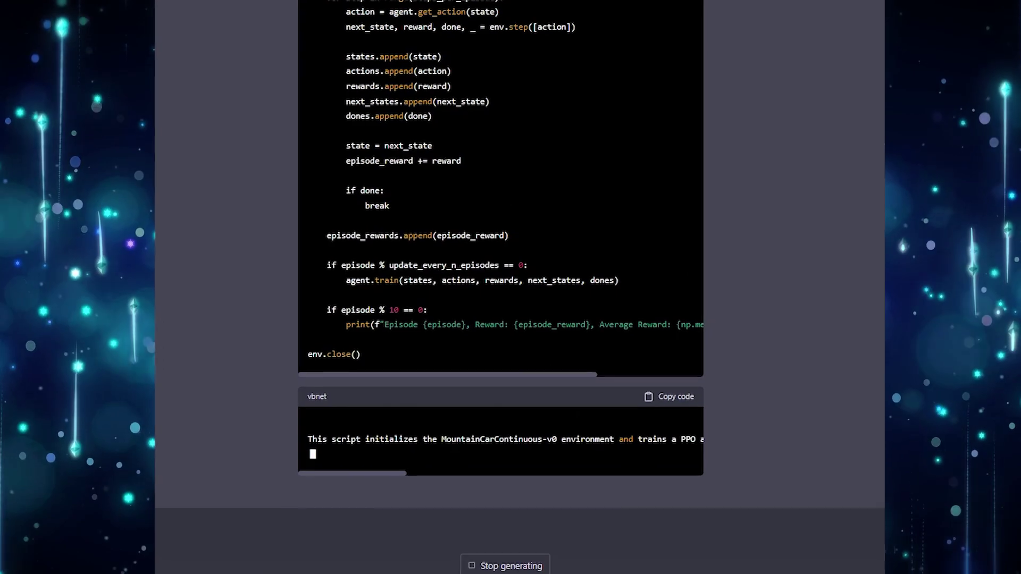
Step: Drag the horizontal scrollbar of the Mountain Car PPO reply's explanation block to read it
left_click_drag(349, 494, 384, 492)
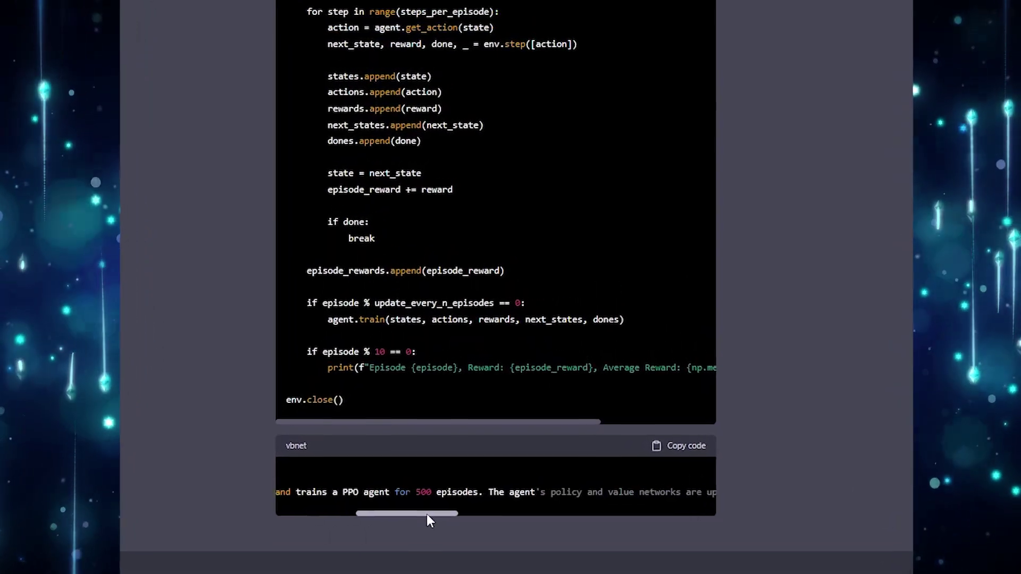
left_click_drag(426, 514, 695, 572)
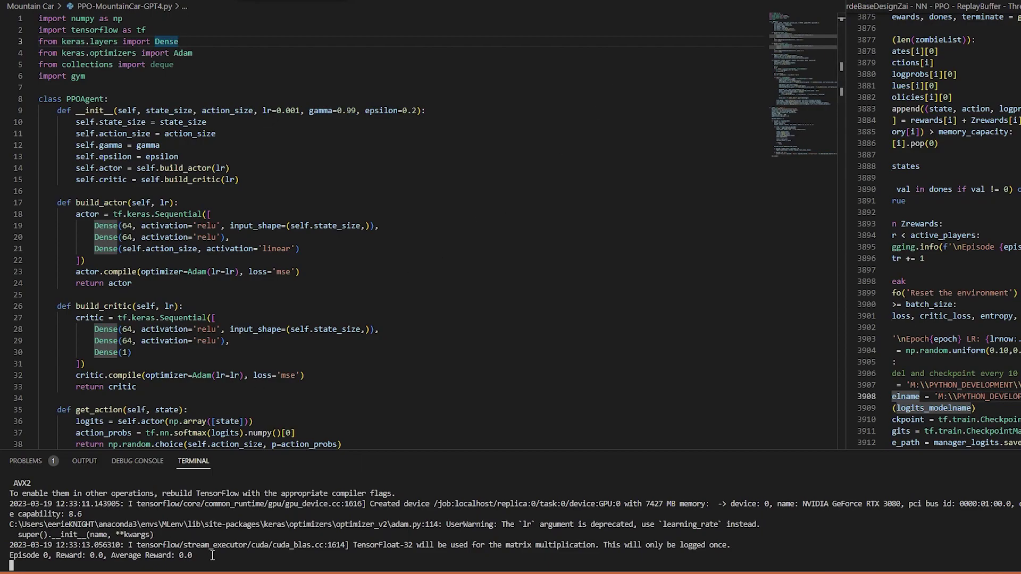
Step: Check the Episode 0, 10 and 20 reward lines (all 0.0), then select the MountainCarContinuous-v0 gym.make line
left_click_drag(212, 555, 10, 555)
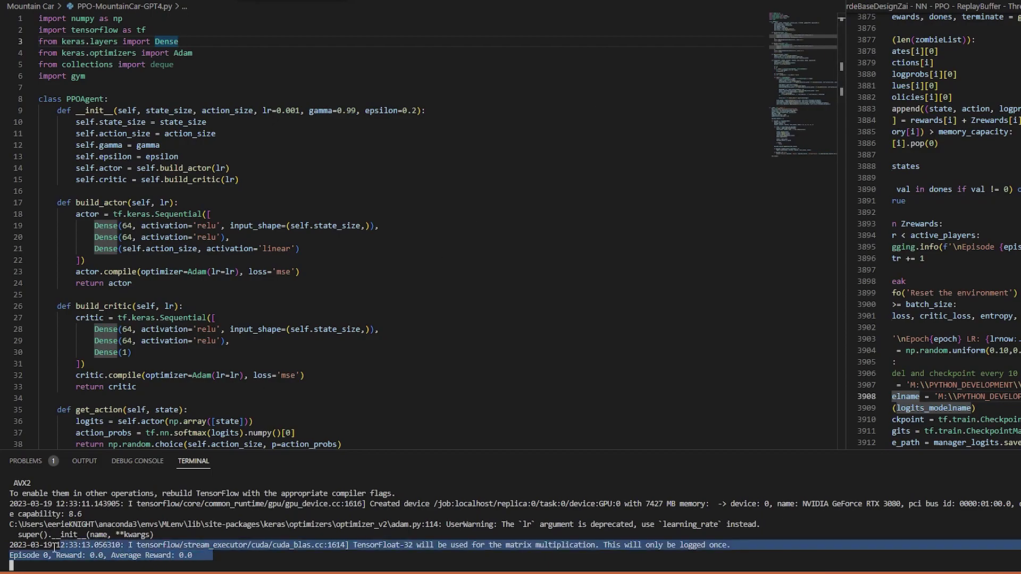
triple_click(230, 553)
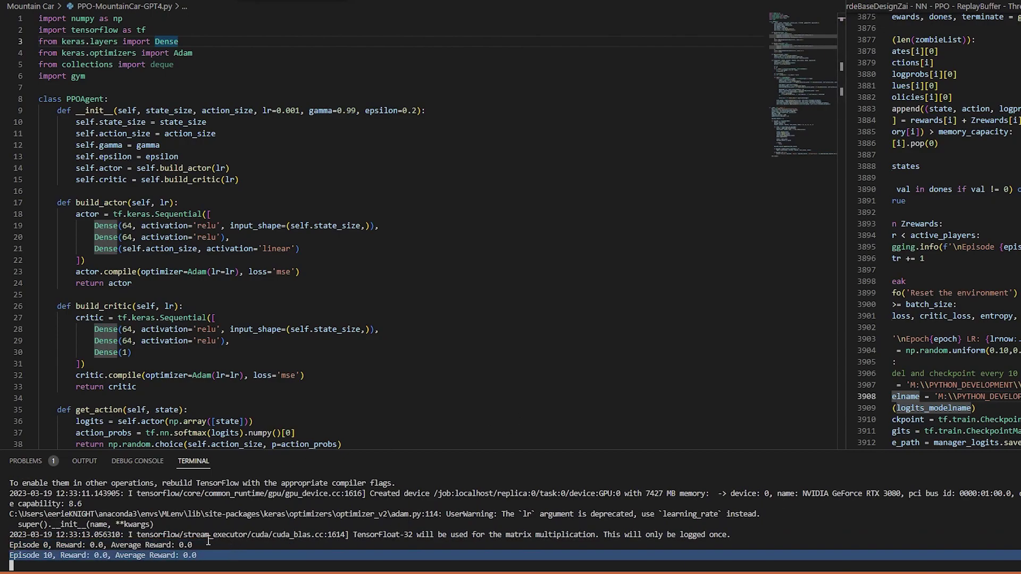
triple_click(212, 544)
triple_click(208, 555)
left_click(213, 546)
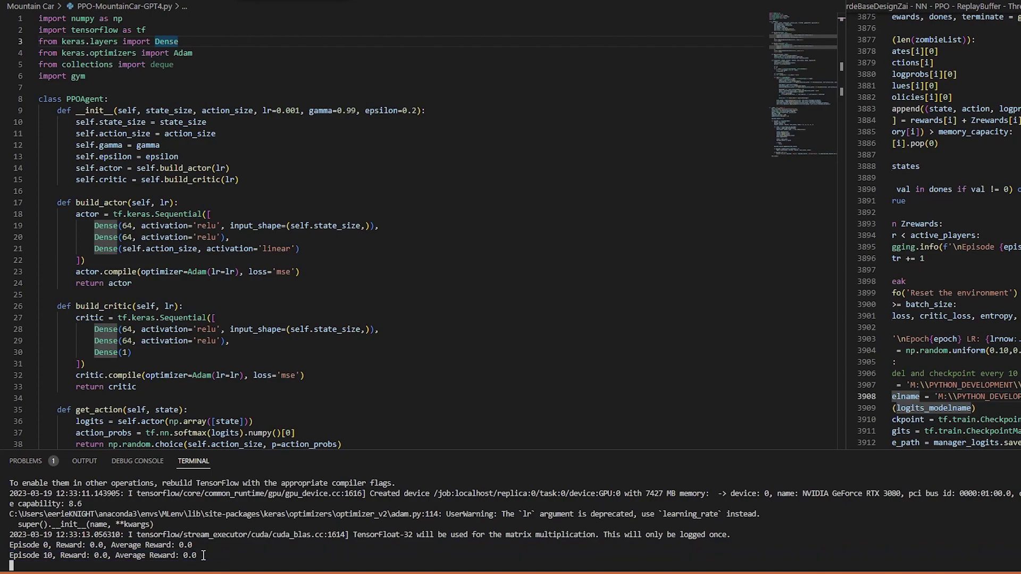
triple_click(203, 556)
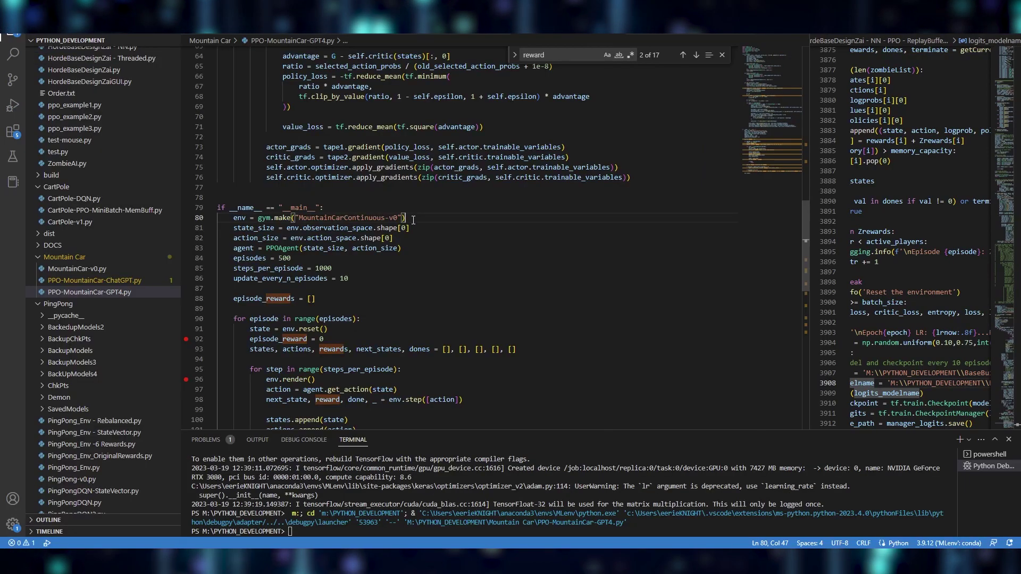
triple_click(417, 219)
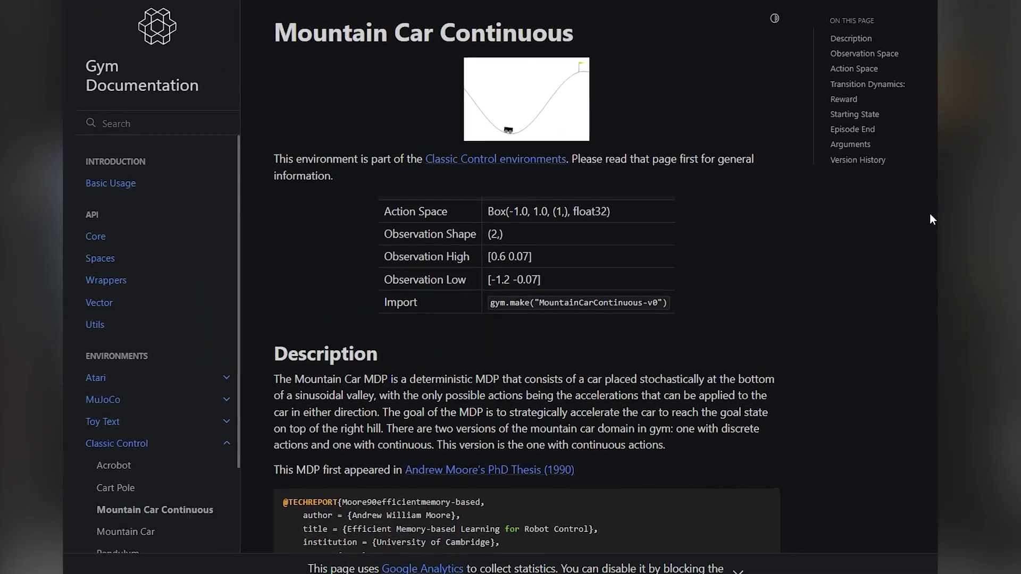
Step: Scroll the Mountain Car Continuous page down to its description and action and observation space tables
scroll(878, 196, "down", 2)
scroll(963, 228, "down", 5)
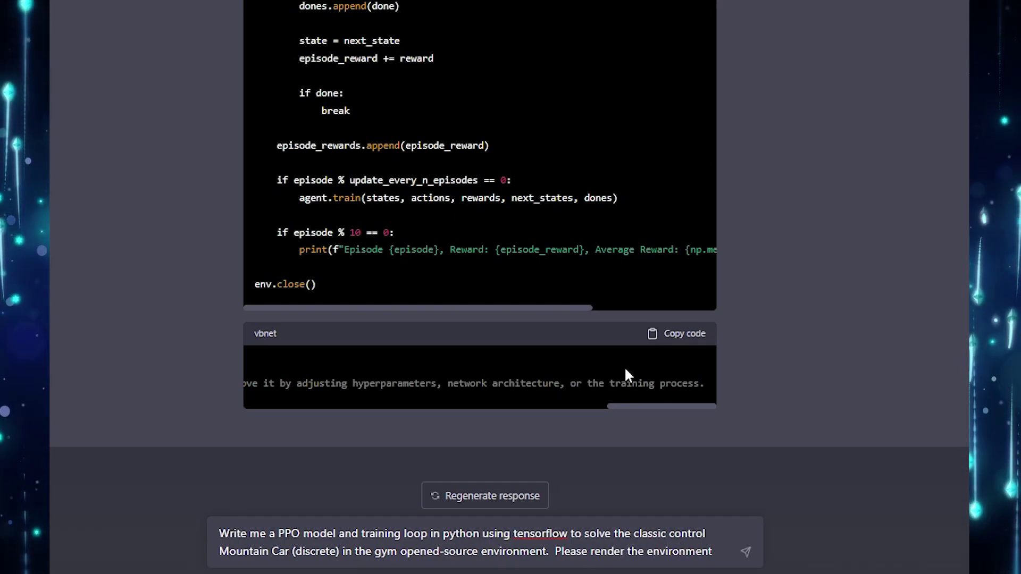
Step: Send the discrete Mountain Car PPO request with rendering, then send 'continue' for the cut-off code
key("Return")
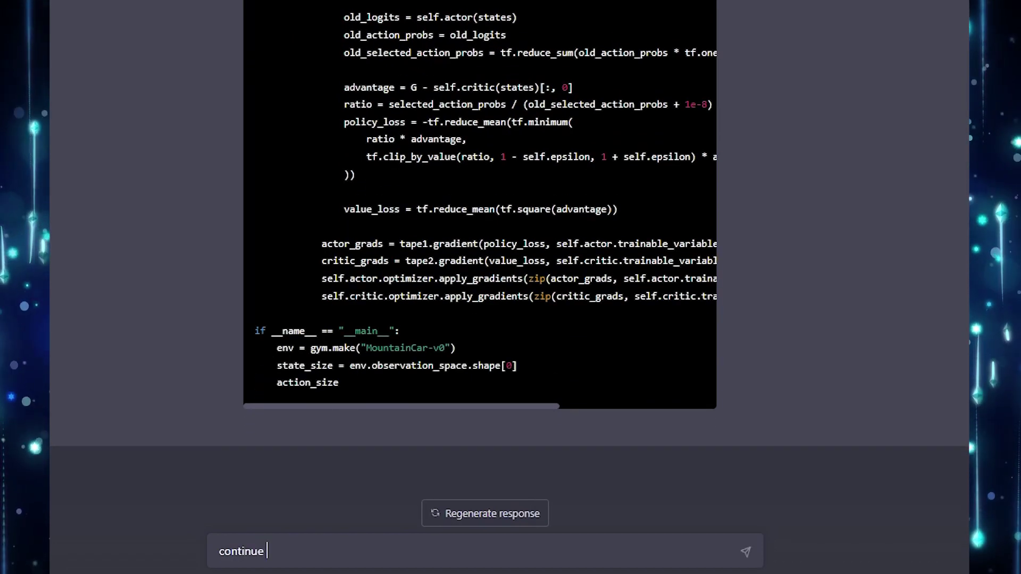
key("Return")
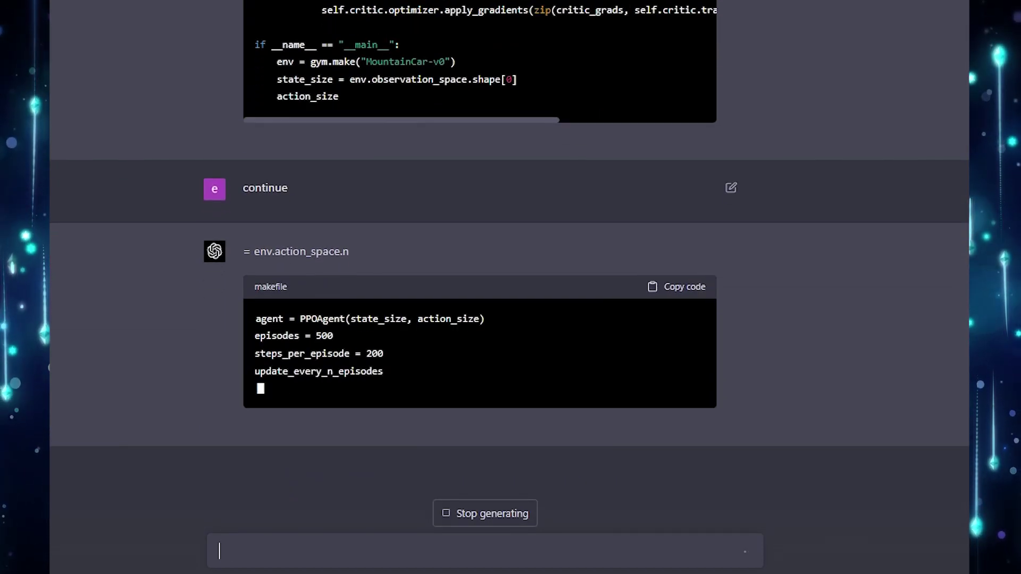